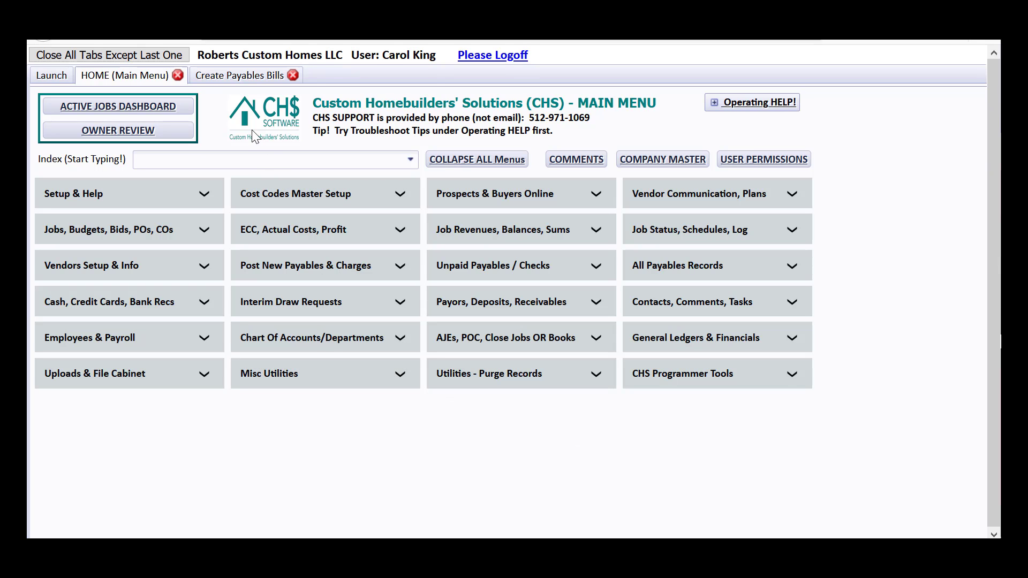
# - Go to the Create Payables Bills page and search the vendor codes for "jts"
pyautogui.click(263, 81)
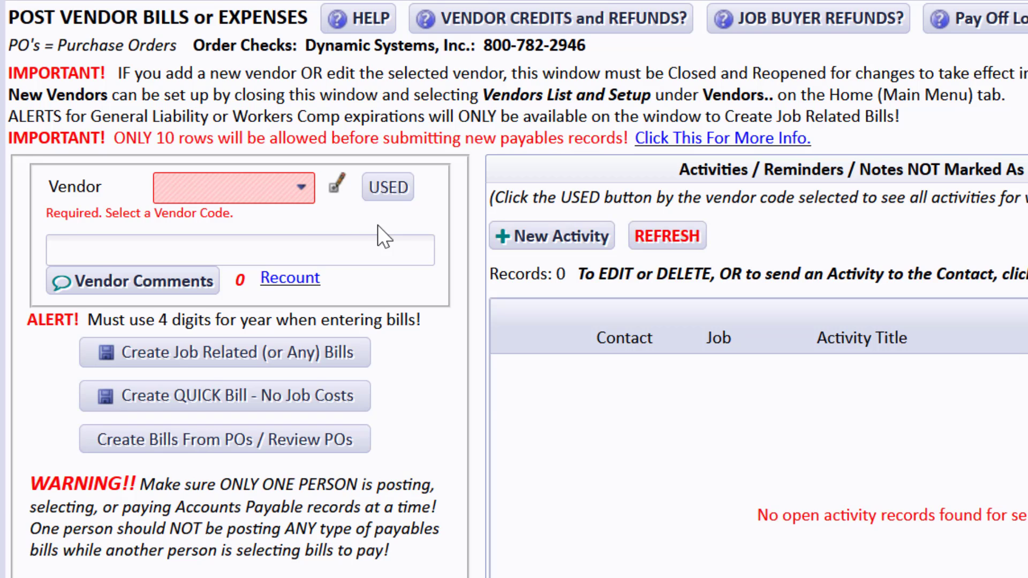
pyautogui.click(266, 191)
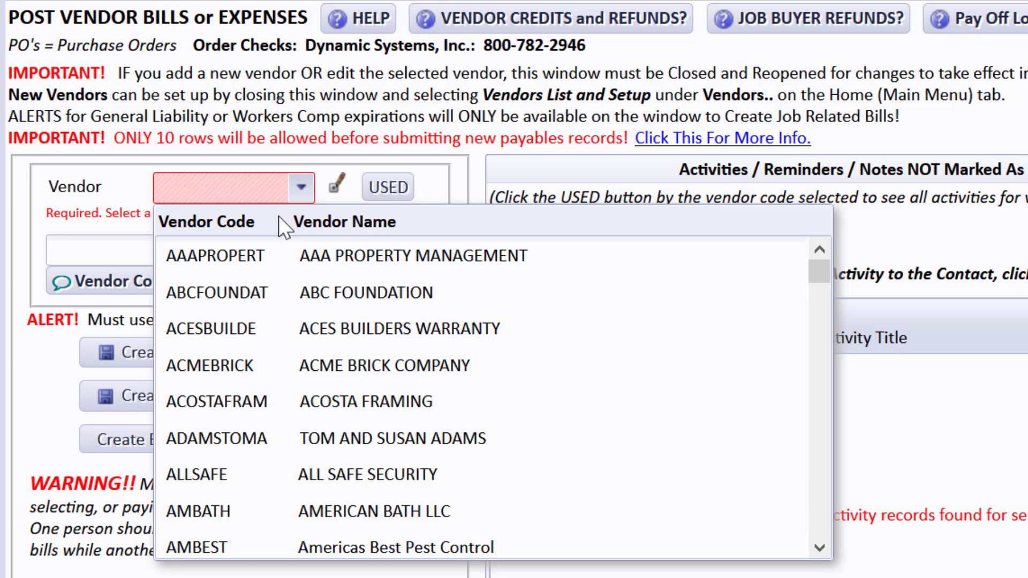
pyautogui.write('jt')
pyautogui.press('Escape')
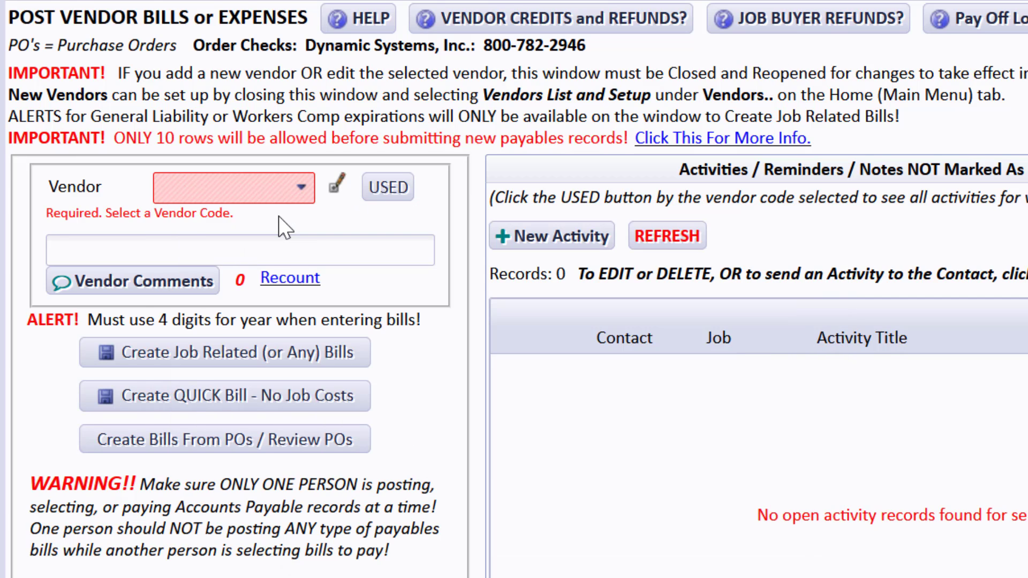
pyautogui.write('jts')
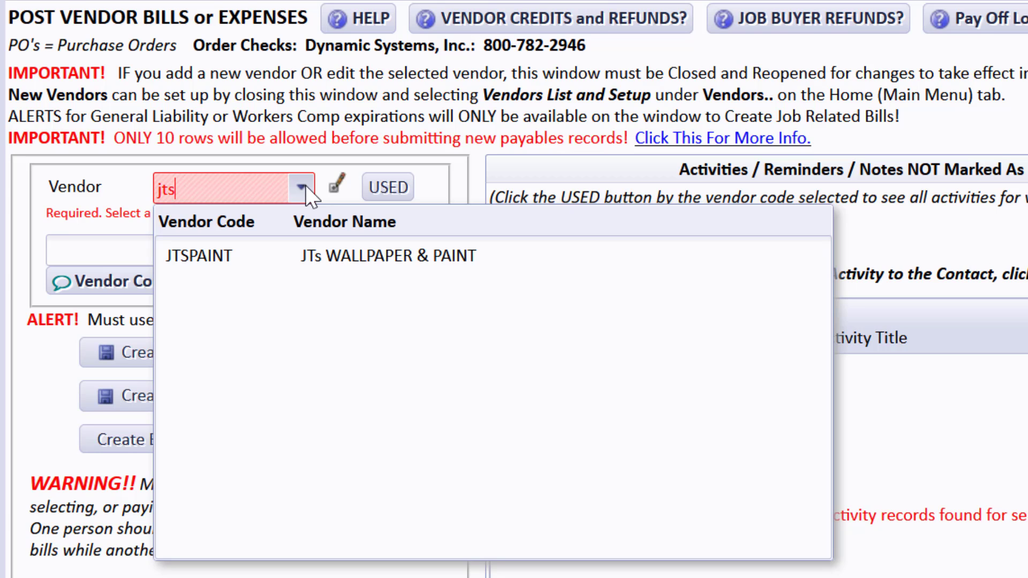
# - Clear the vendor search, browse the vendor list, search the codes for "all", and close the bills page
pyautogui.press('BackSpace')
pyautogui.press('BackSpace')
pyautogui.press('BackSpace')
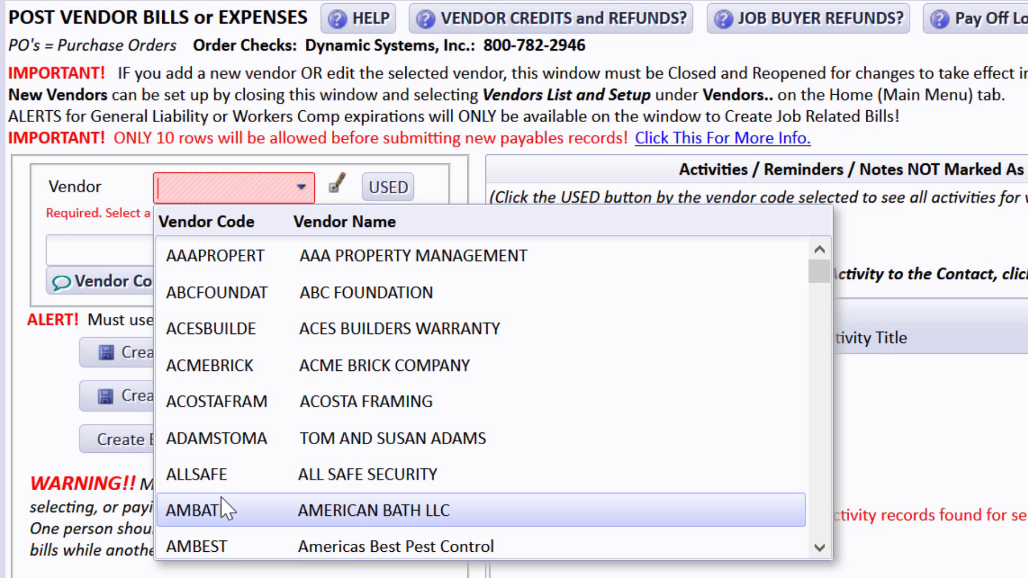
pyautogui.click(818, 545)
pyautogui.click(819, 545)
pyautogui.click(820, 545)
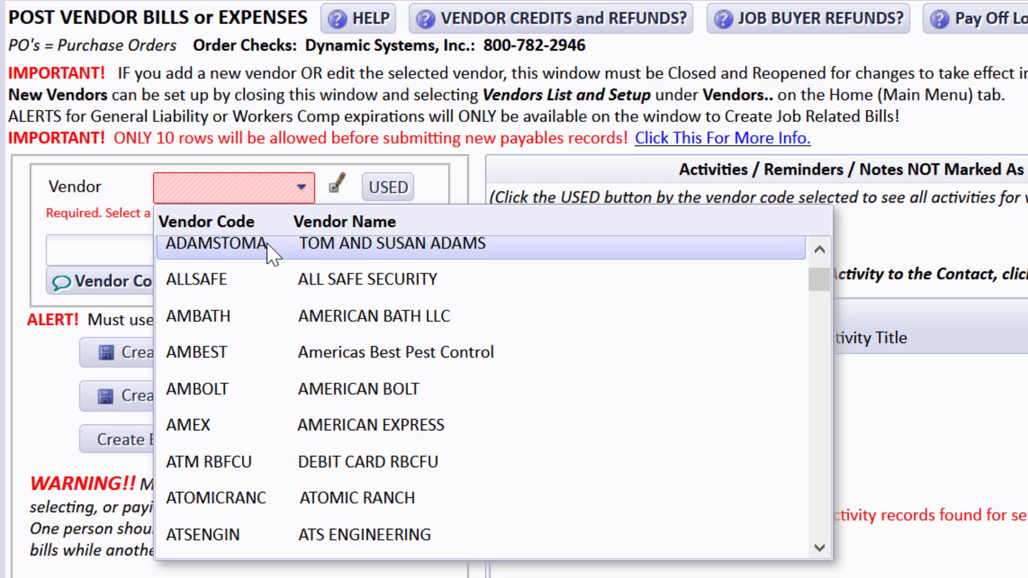
pyautogui.write('a')
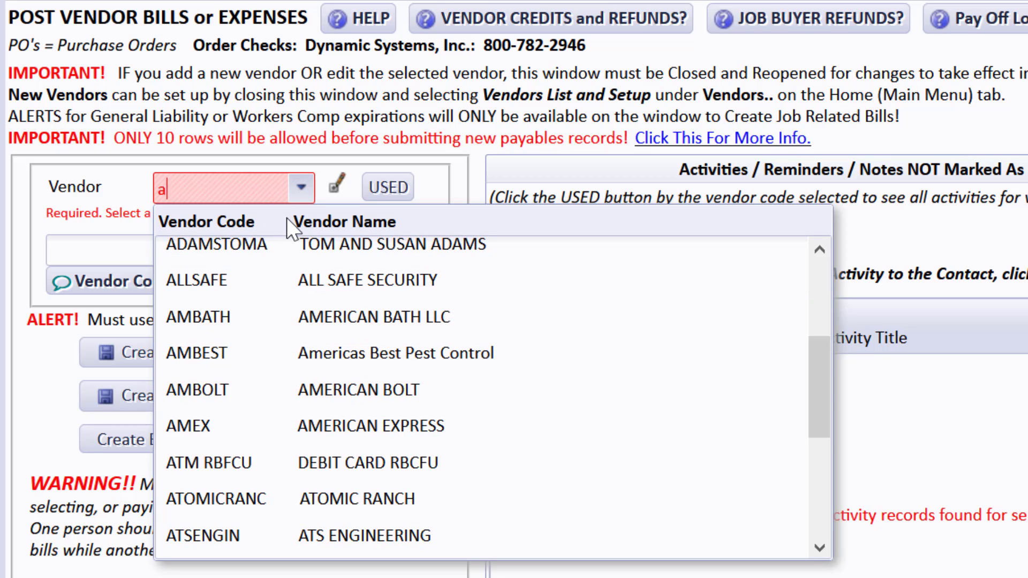
pyautogui.write('ll')
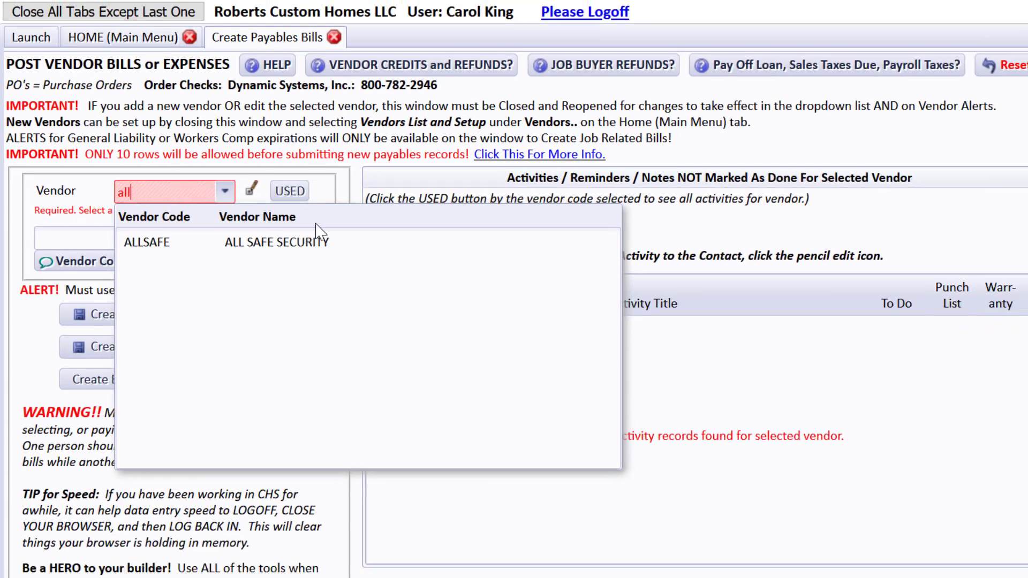
pyautogui.click(898, 85)
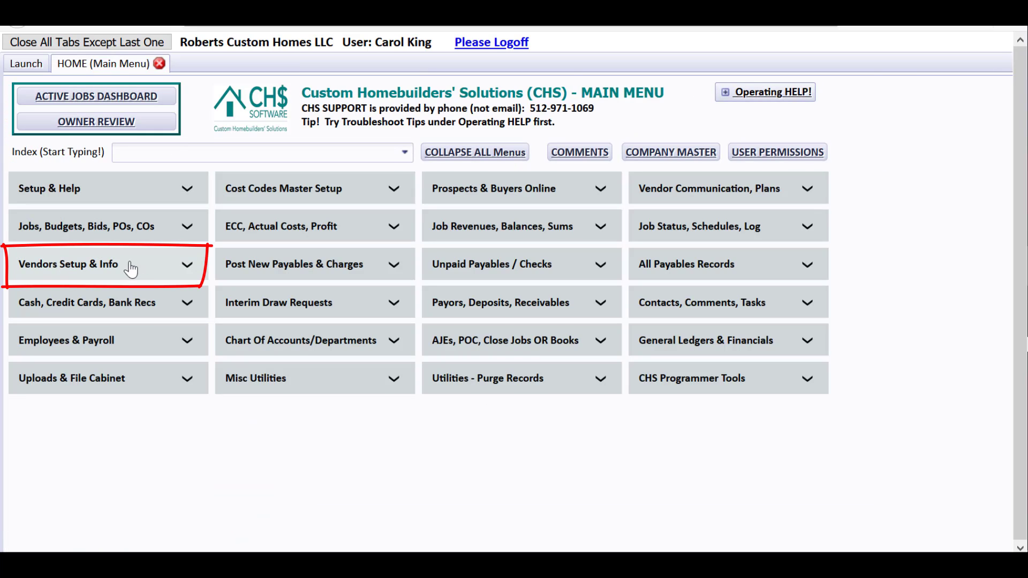
# - Open Vendors List & Setup and filter the vendors to those whose code starts with J
pyautogui.click(98, 271)
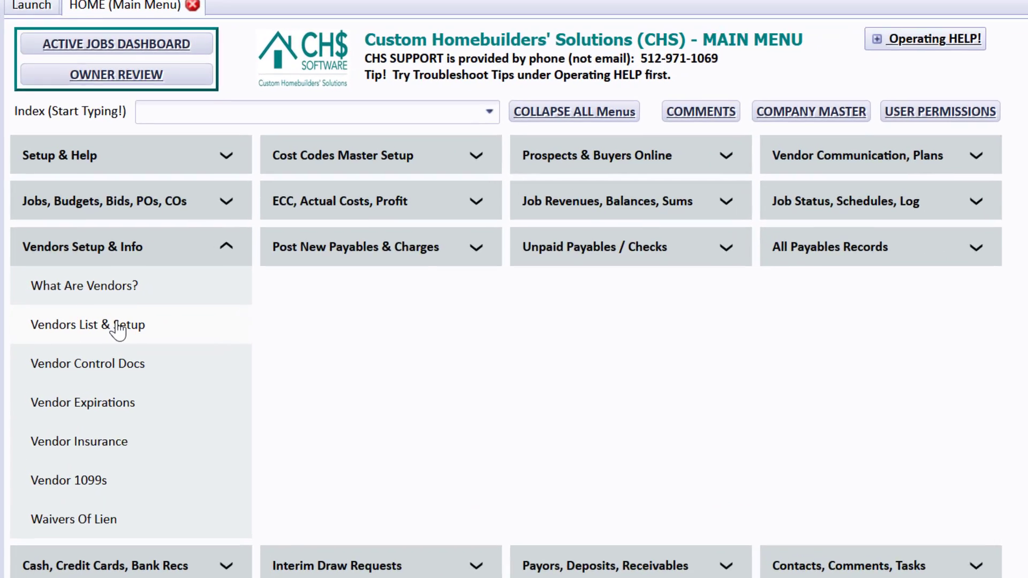
pyautogui.click(98, 330)
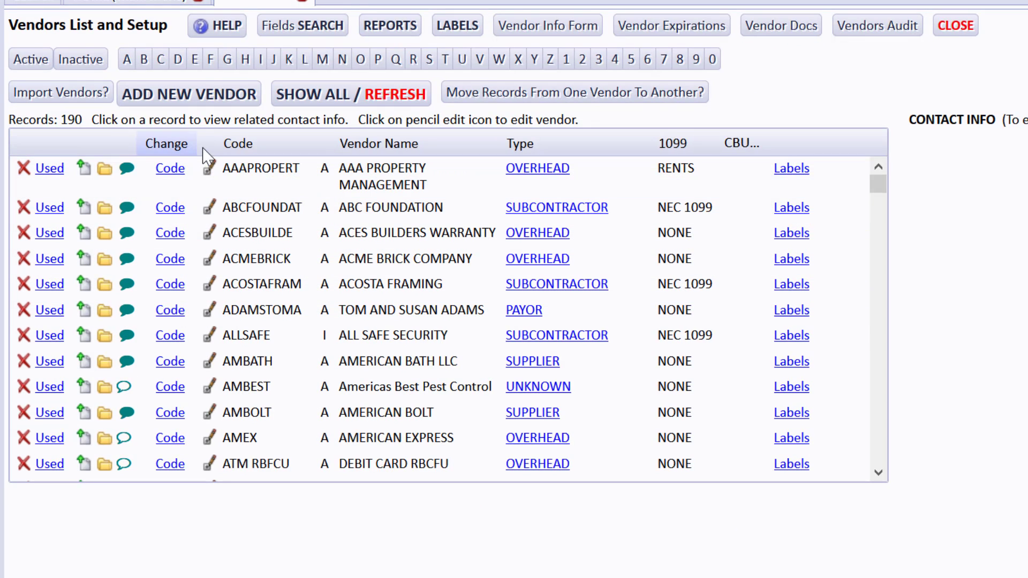
pyautogui.click(276, 63)
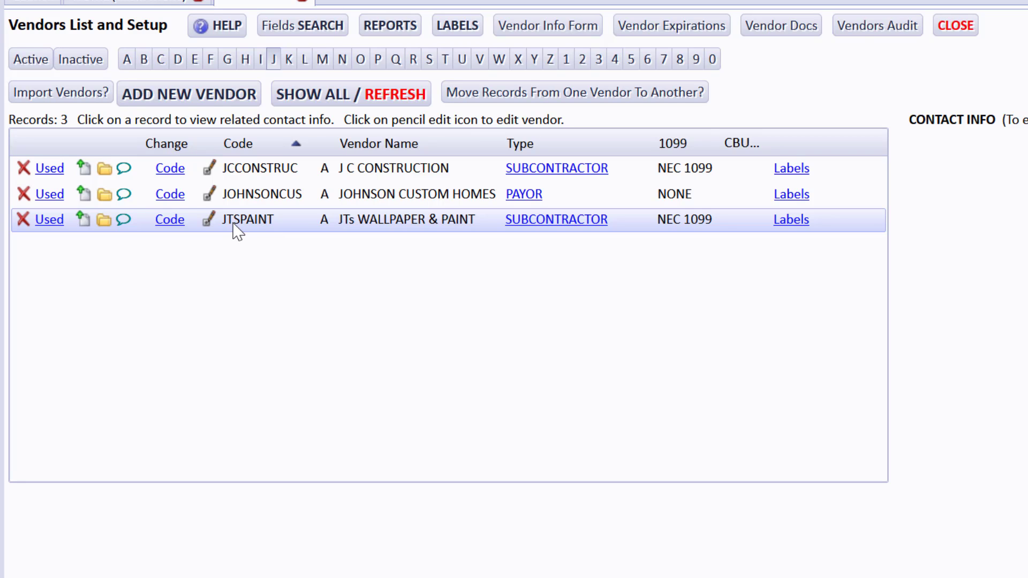
# - Review the vendor payables bills ledger for JTSPAINT from top to total, and return to the vendors list
pyautogui.click(48, 225)
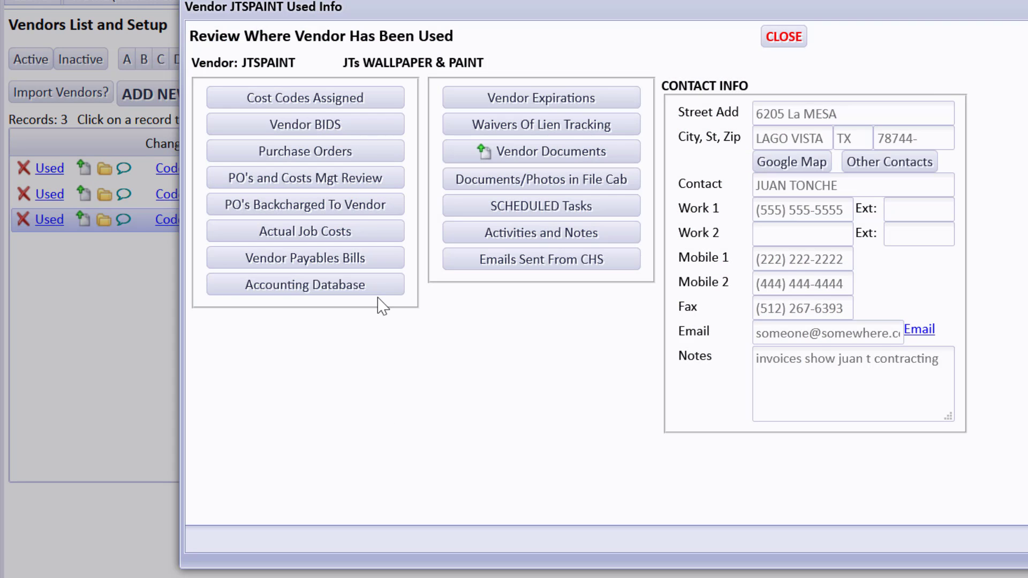
pyautogui.click(354, 260)
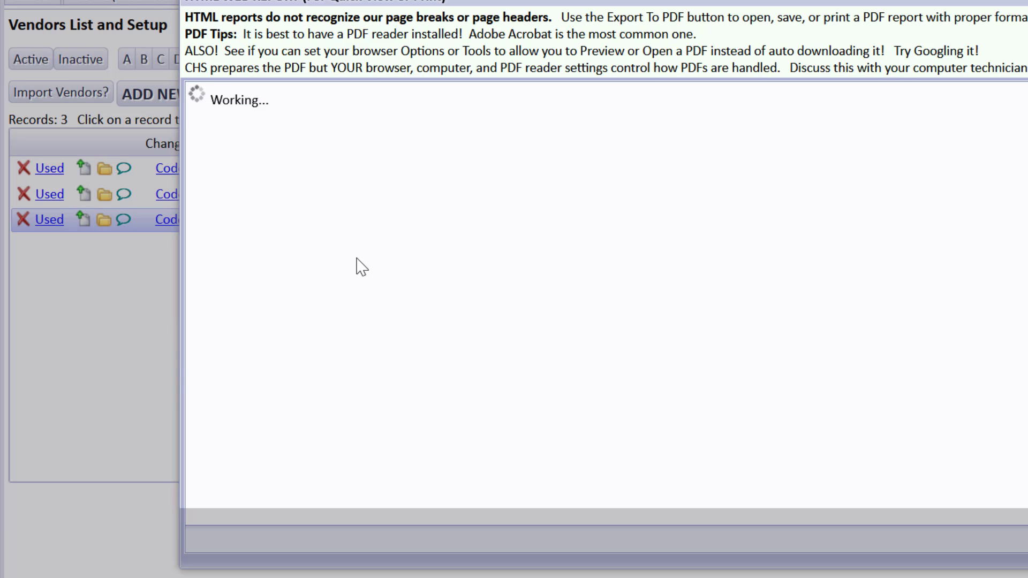
pyautogui.scroll(-6, 905, 453)
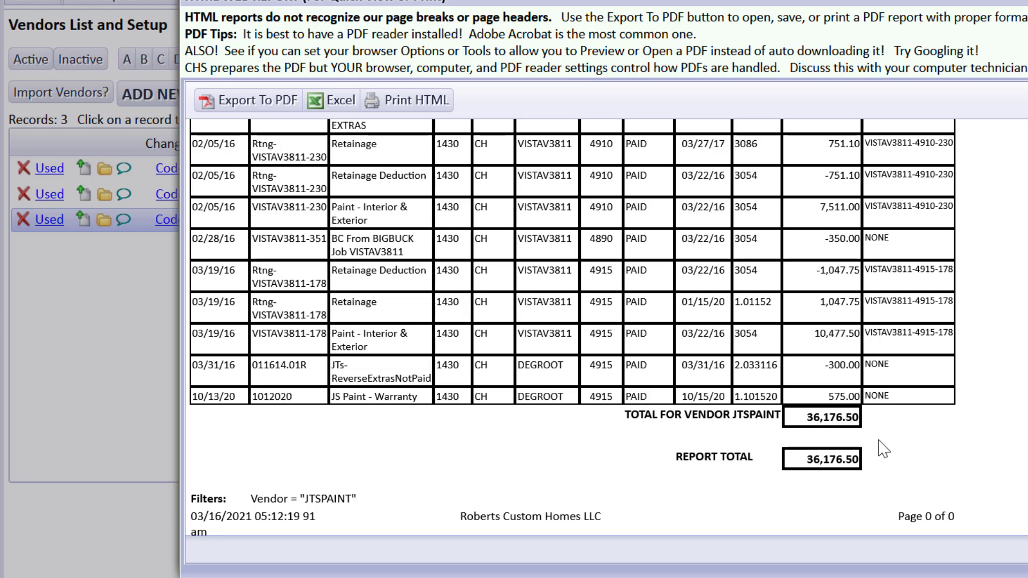
pyautogui.scroll(6, 573, 328)
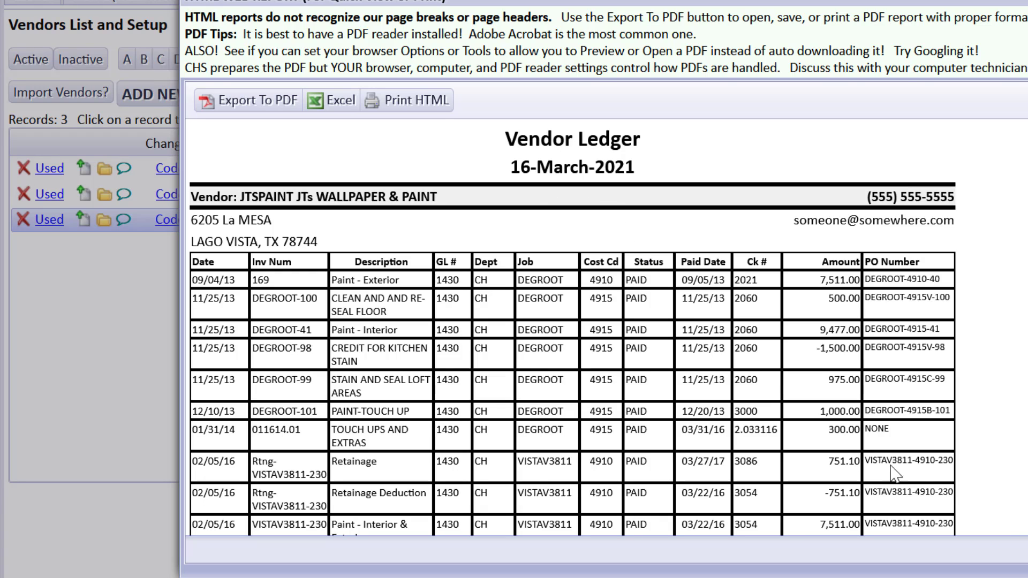
pyautogui.click(1027, 1)
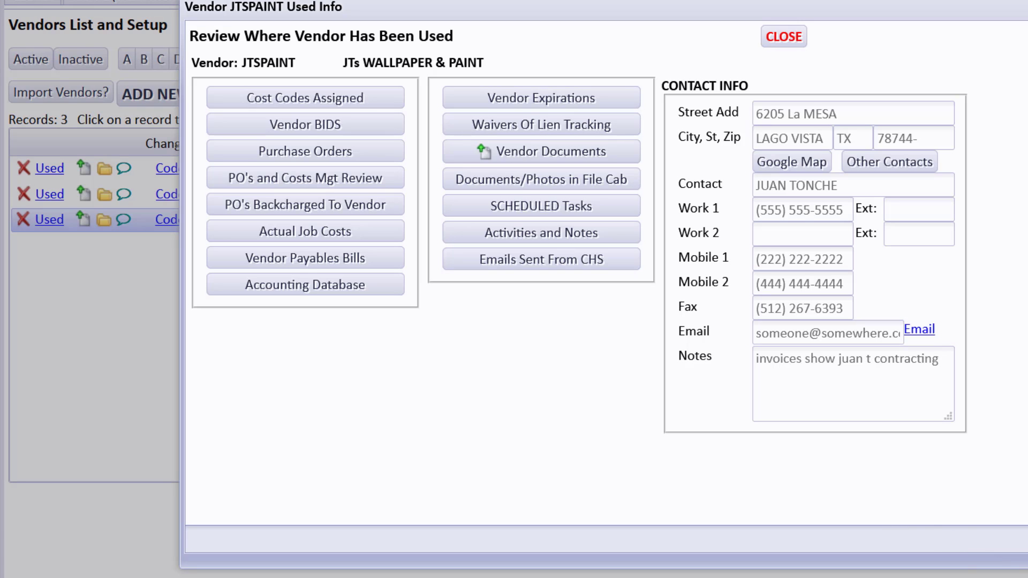
pyautogui.click(1027, 6)
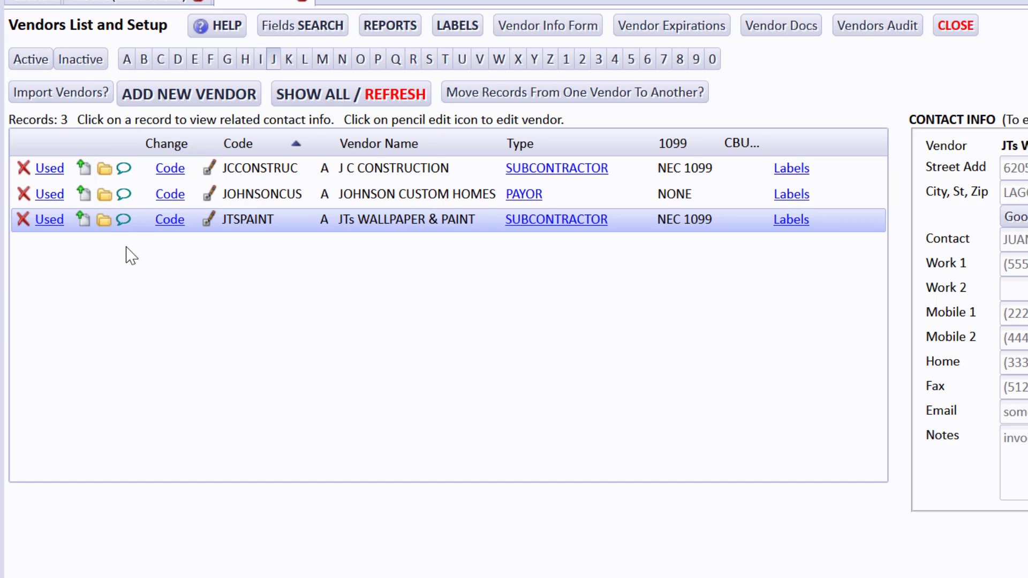
# - Change the vendor code of JTs WALLPAPER & PAINT to JTSWALLPAP and acknowledge the change
pyautogui.click(169, 219)
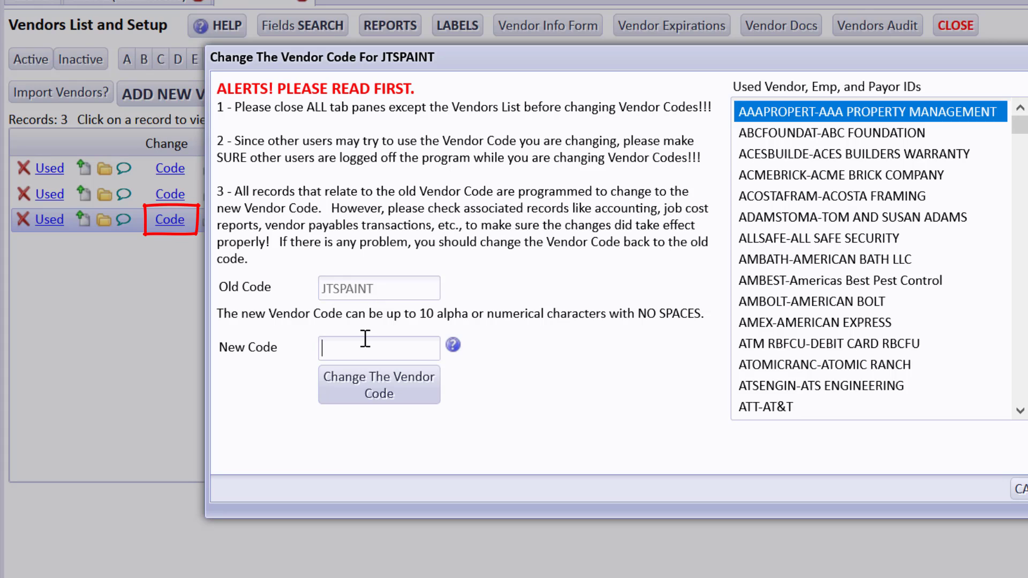
pyautogui.write('JTSW')
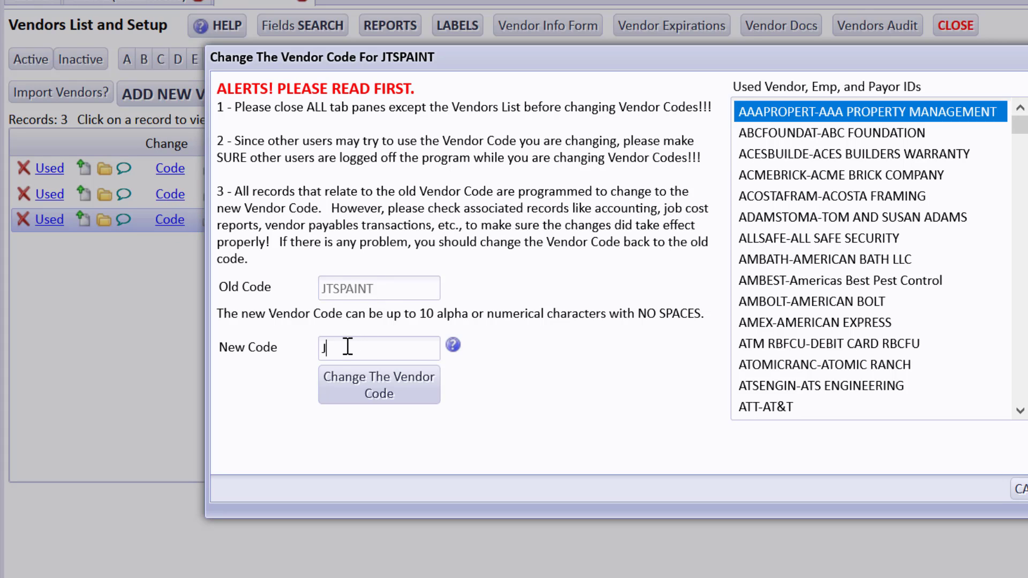
pyautogui.write('ALLPAP')
pyautogui.click(379, 401)
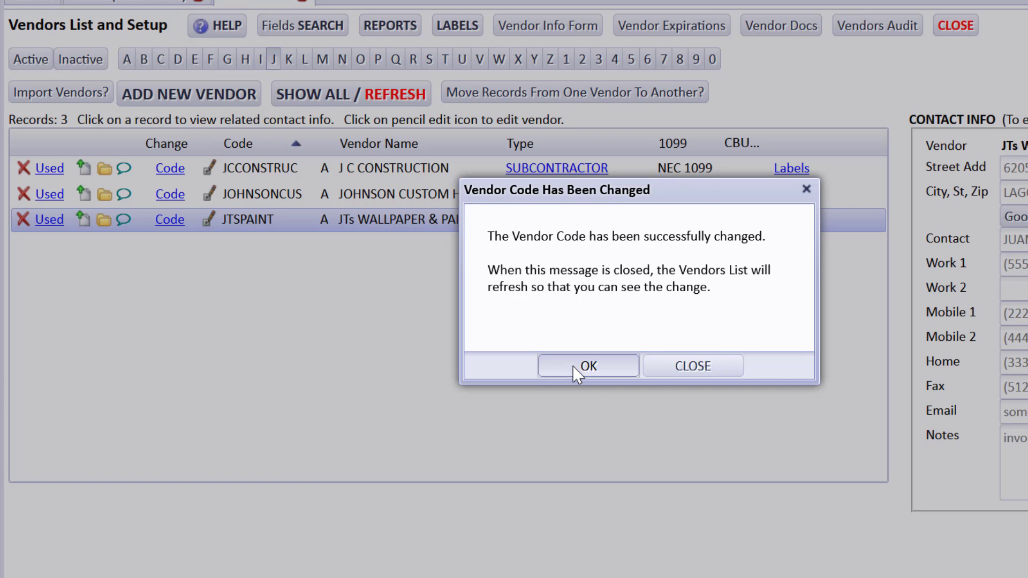
pyautogui.click(573, 365)
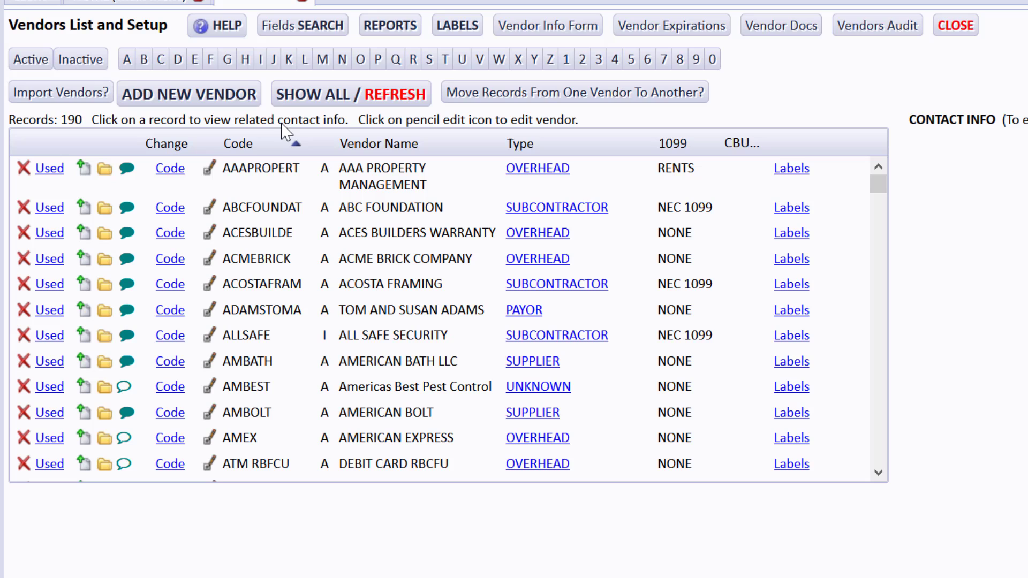
# - Filter the vendors to letter J, review the payables bills ledger for JTSWALLPAP, and return to the list
pyautogui.click(274, 59)
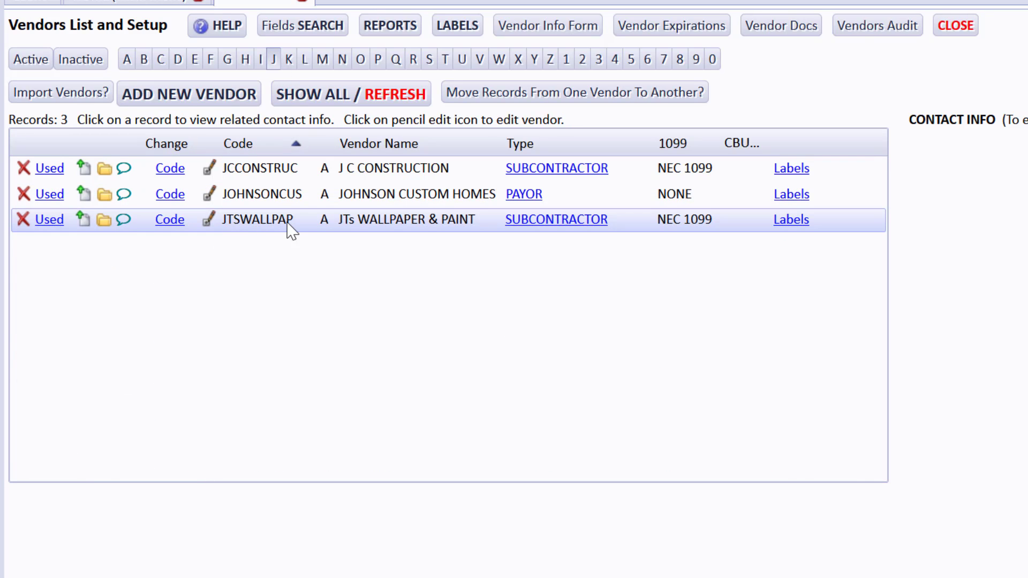
pyautogui.click(60, 221)
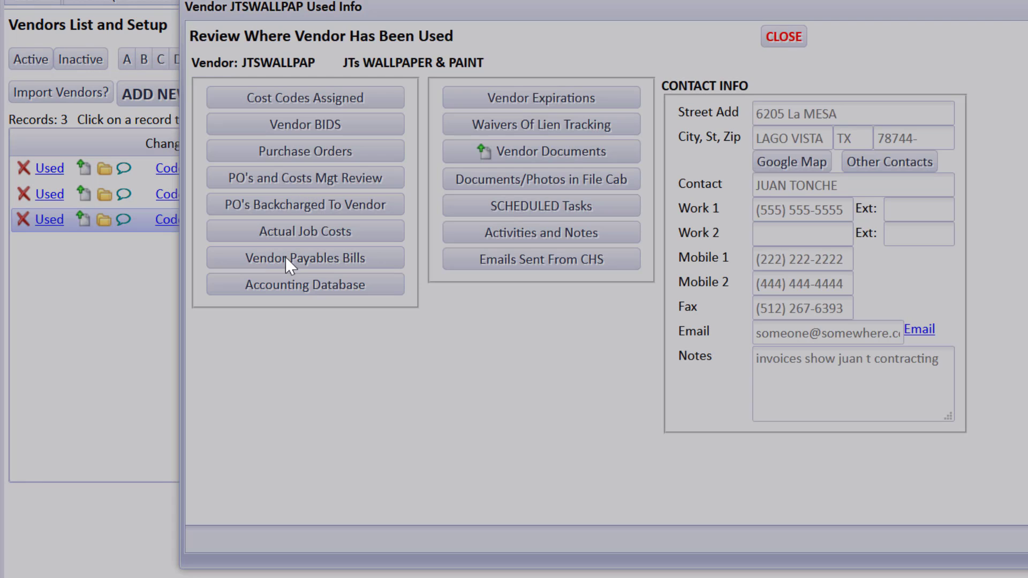
pyautogui.click(289, 259)
pyautogui.scroll(-10, 888, 449)
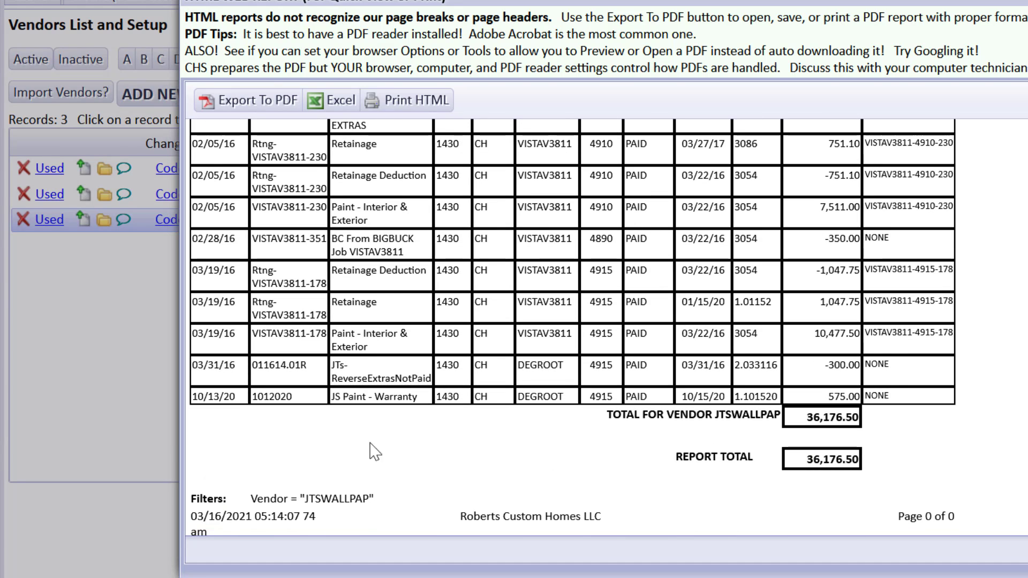
pyautogui.scroll(10, 573, 321)
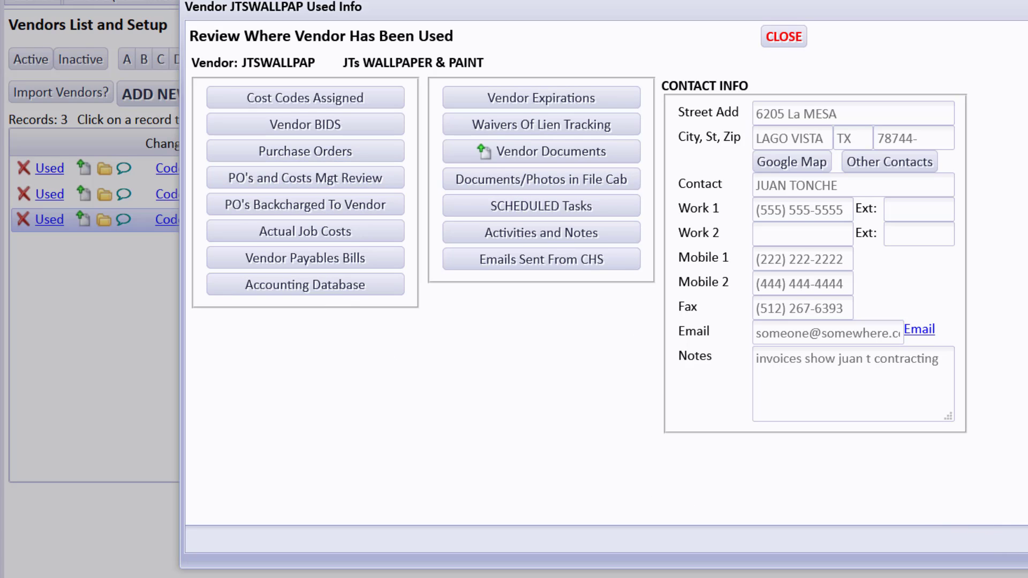
pyautogui.click(1027, 539)
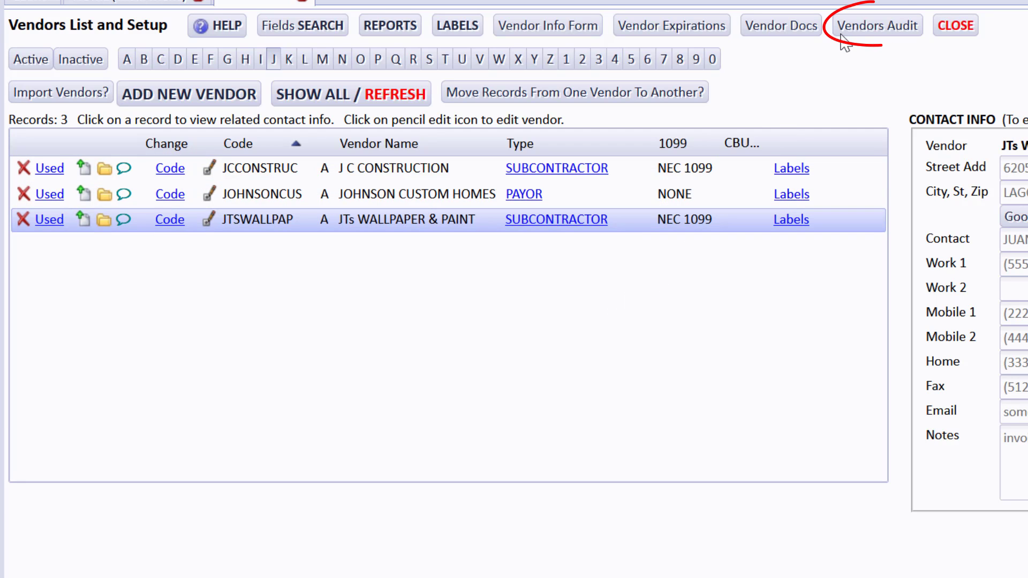
# - Open the Vendors Audit and search its records for the vendor code "jtspai"
pyautogui.click(855, 31)
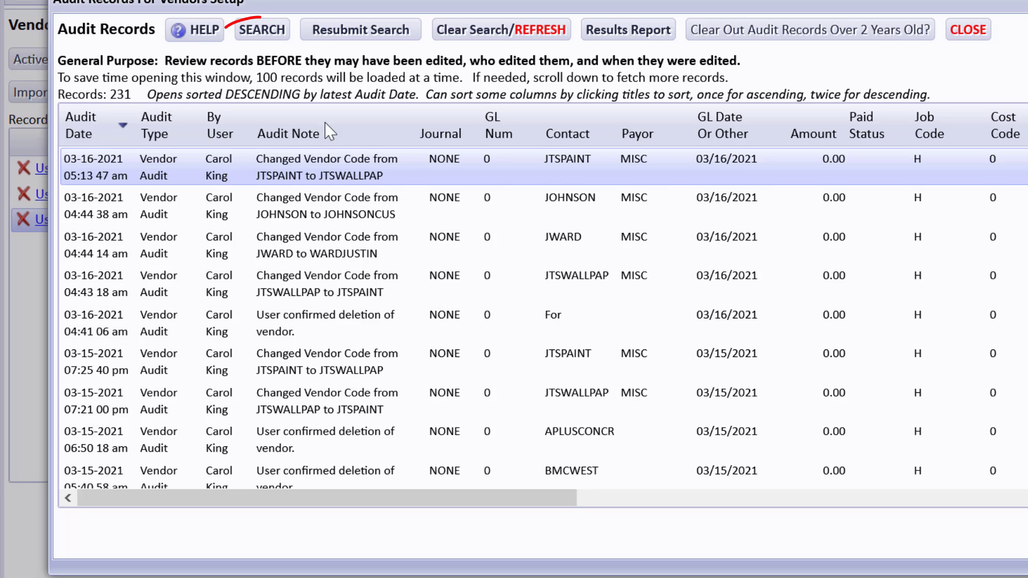
pyautogui.click(274, 35)
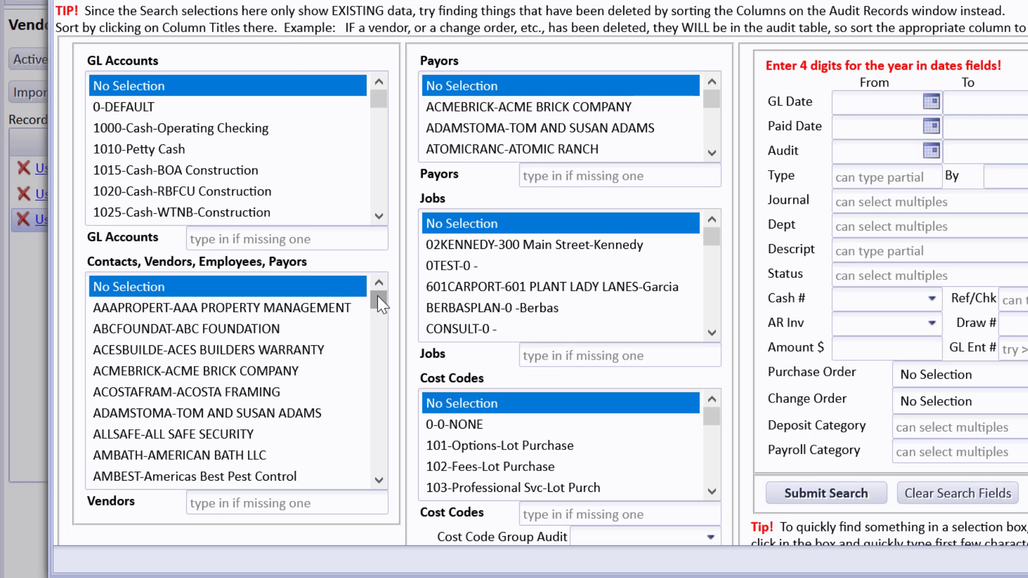
pyautogui.moveTo(376, 295); pyautogui.dragTo(115, 364)
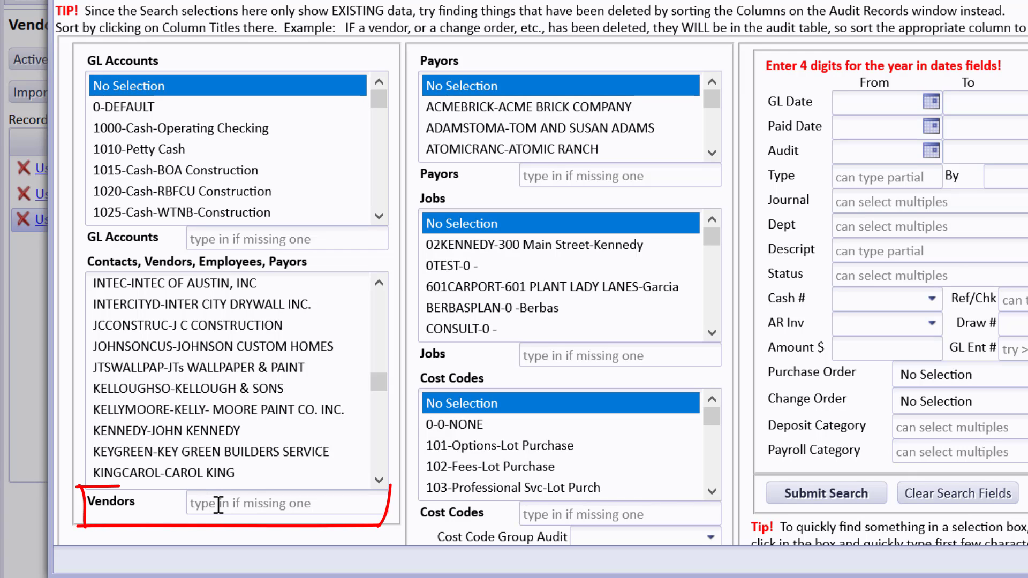
pyautogui.click(265, 502)
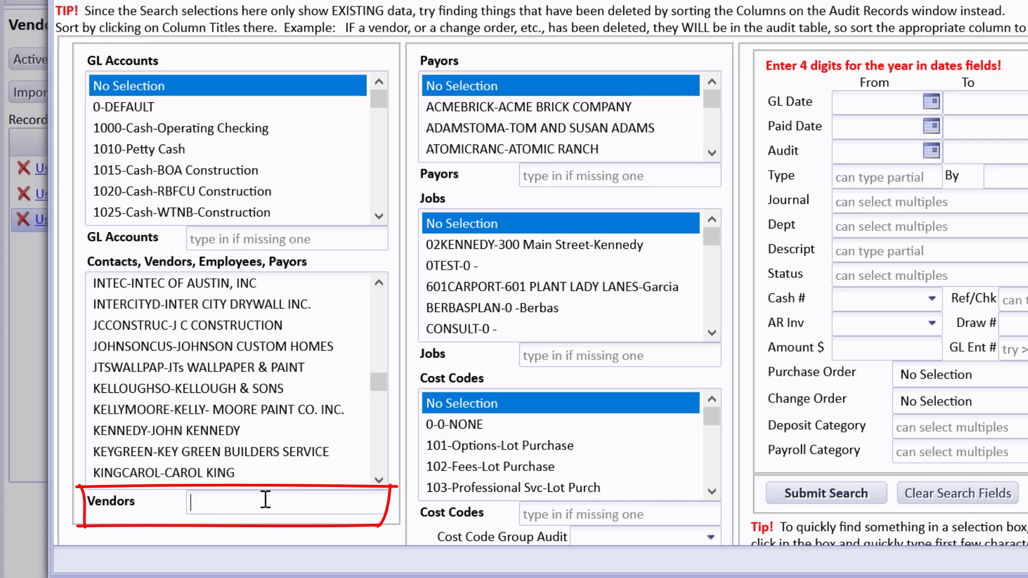
pyautogui.write('jtspaint')
pyautogui.click(815, 500)
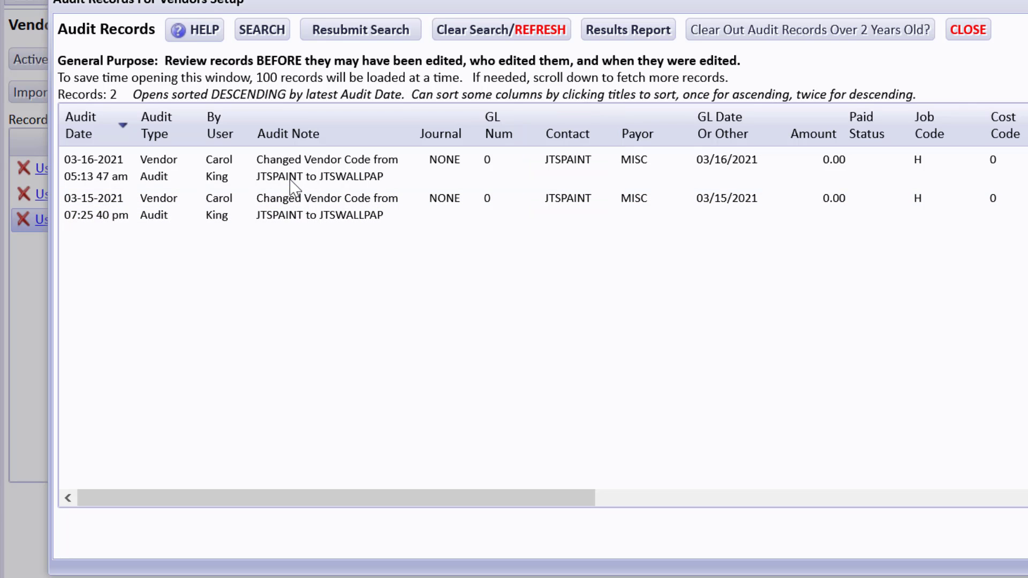
pyautogui.click(273, 30)
pyautogui.moveTo(264, 502); pyautogui.dragTo(167, 508)
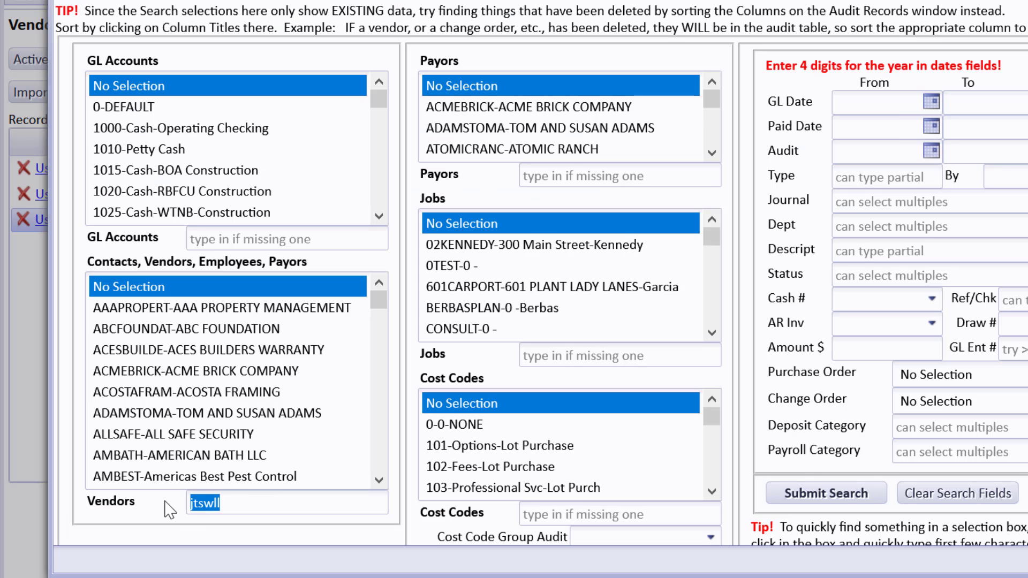
pyautogui.write('jtswall')
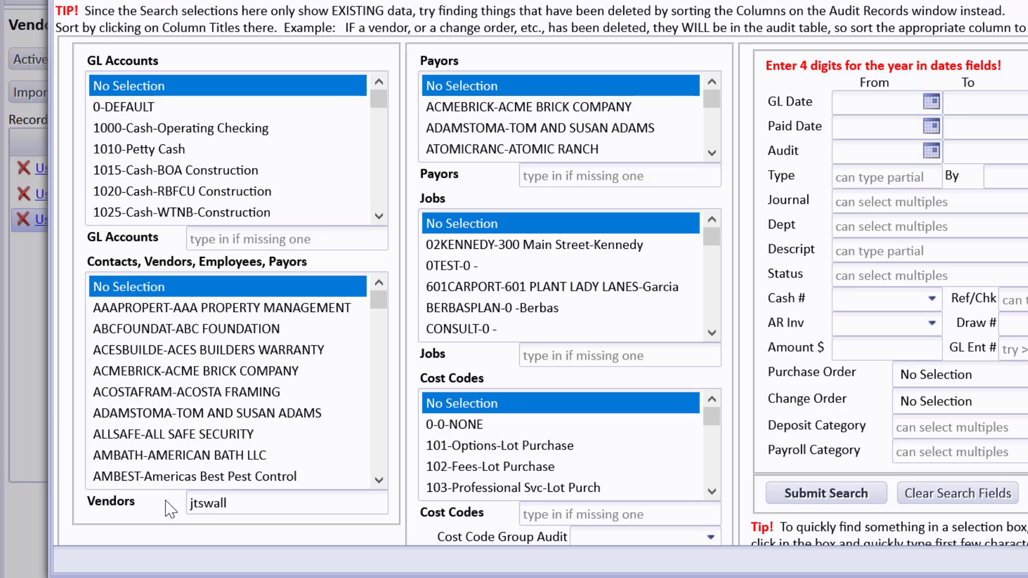
pyautogui.click(803, 493)
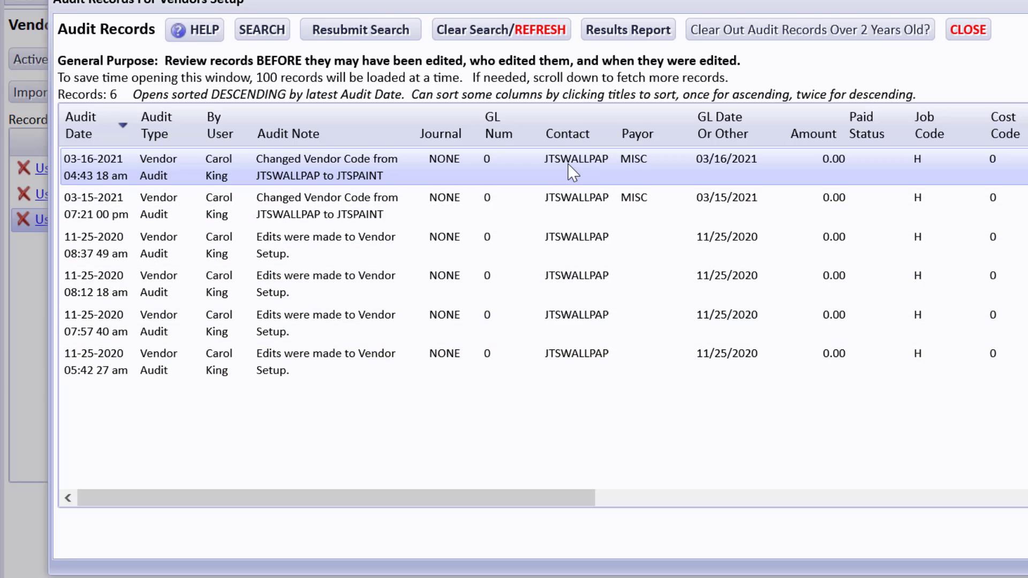
pyautogui.click(964, 34)
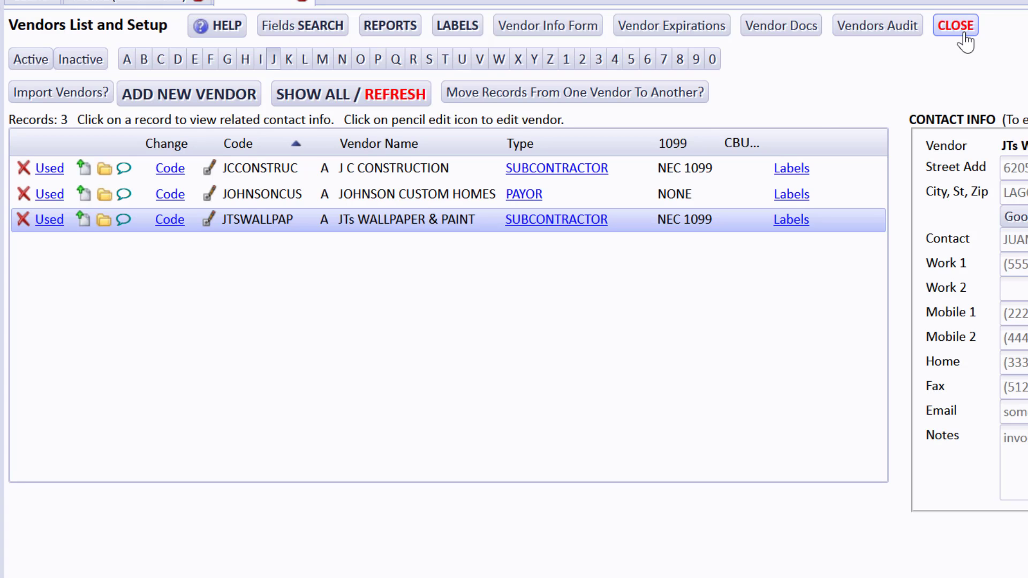